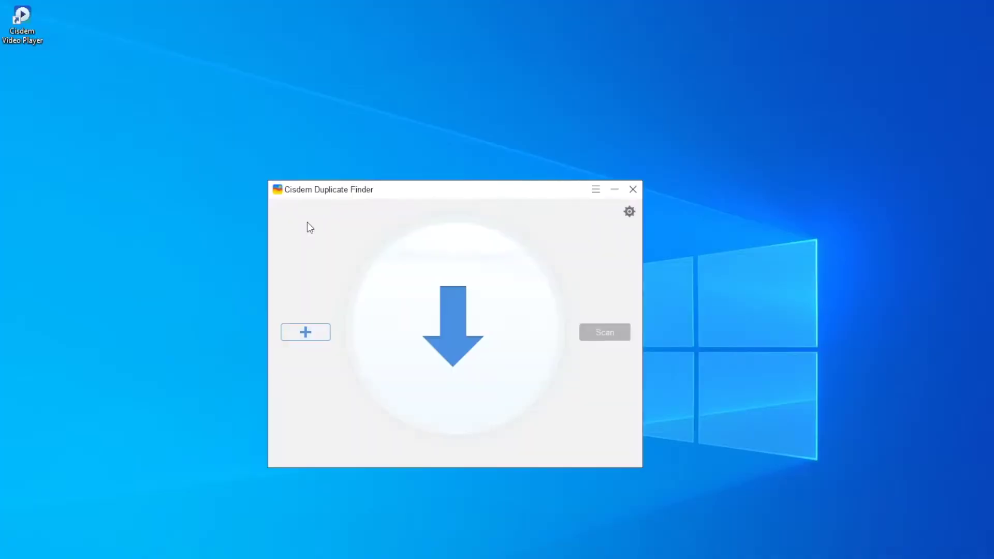
Step: Add the Desktop folder as a scan location
{"action": "left_click_drag", "start_coordinate": [429, 191], "coordinate": [433, 109]}
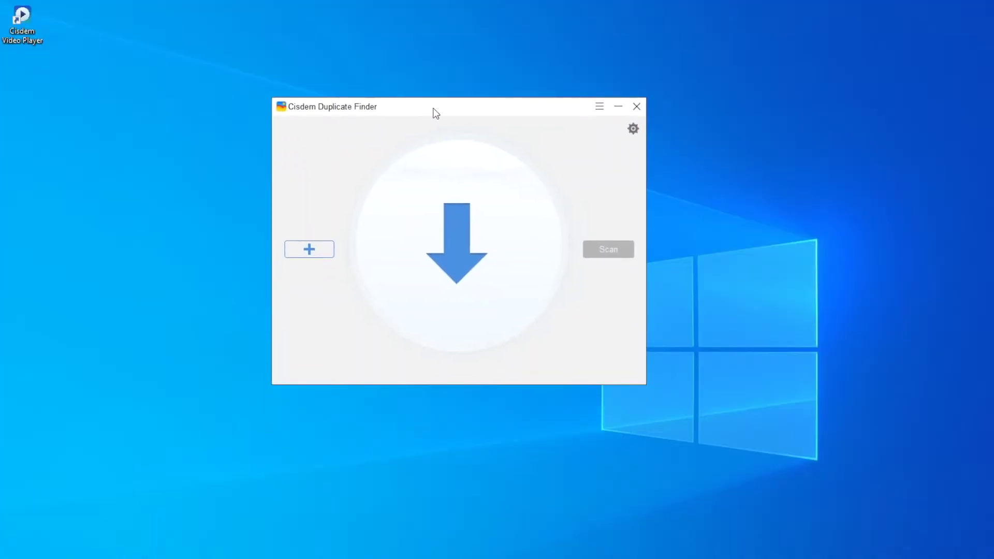
{"action": "left_click", "coordinate": [309, 249]}
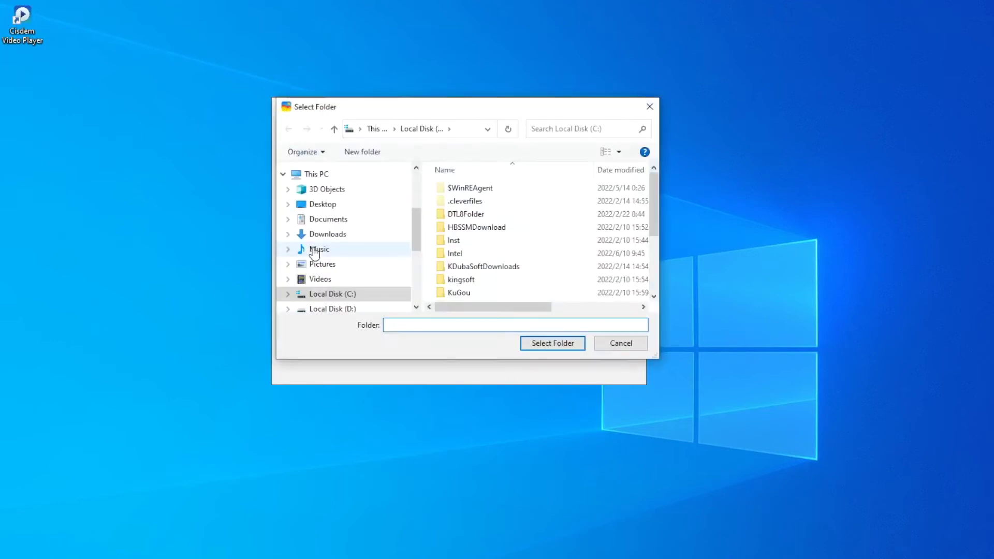
{"action": "left_click", "coordinate": [322, 205]}
{"action": "left_click", "coordinate": [546, 344]}
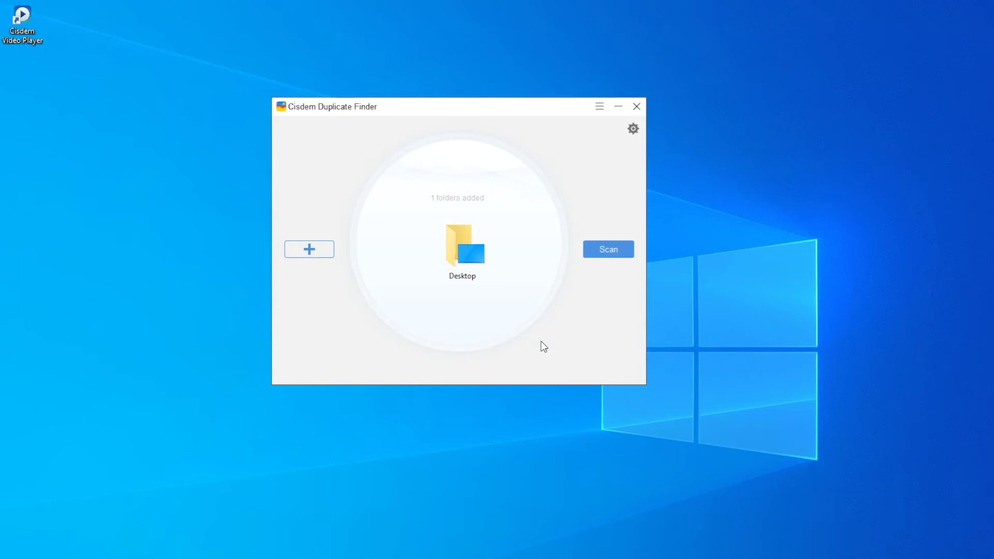
Step: Add the Pictures folder and remove Desktop, leaving only Pictures queued
{"action": "left_click", "coordinate": [326, 250]}
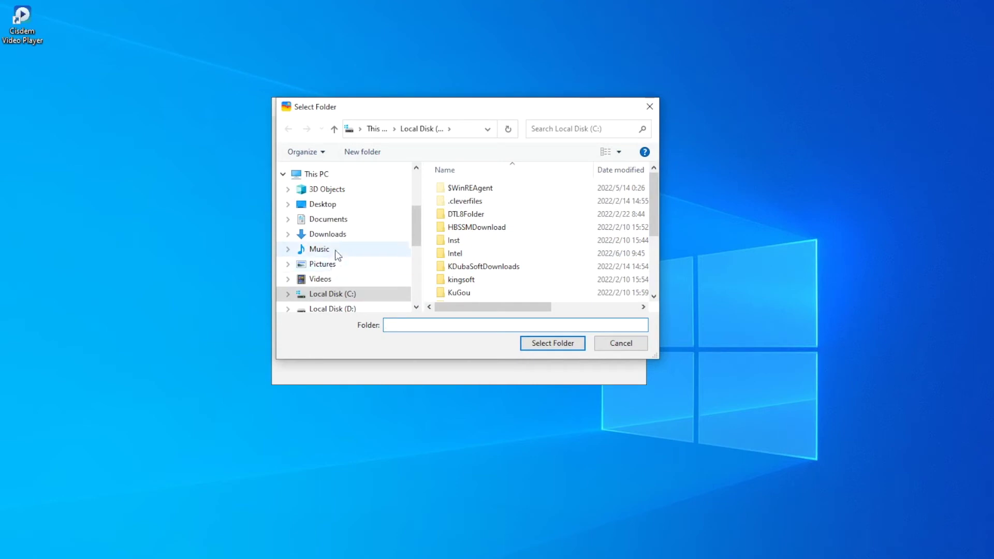
{"action": "left_click", "coordinate": [337, 265]}
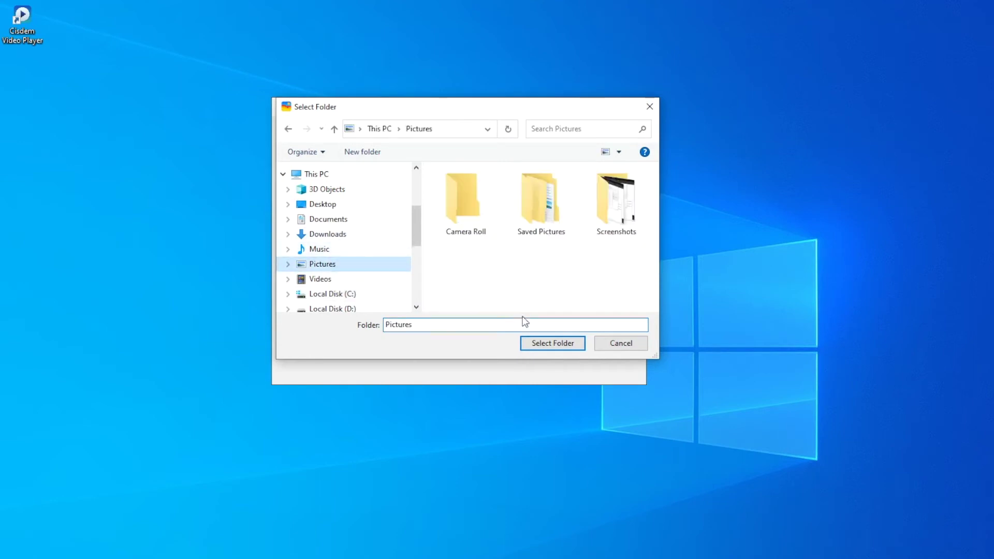
{"action": "left_click", "coordinate": [536, 344]}
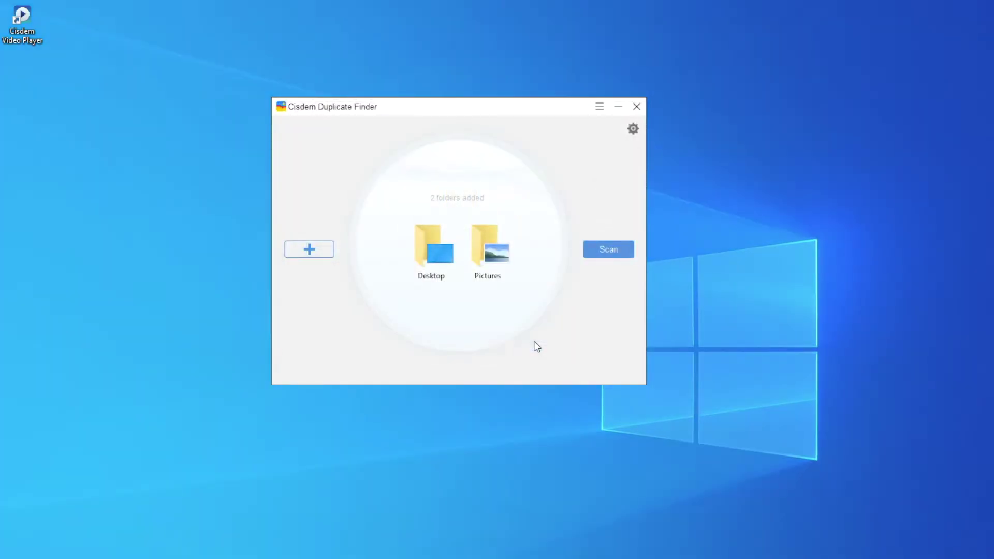
{"action": "left_click", "coordinate": [451, 226]}
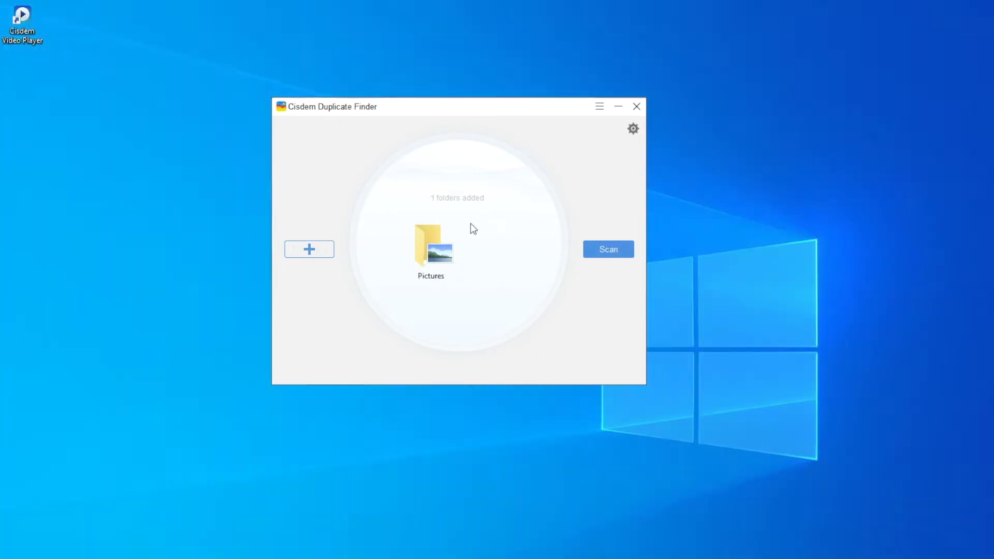
Step: Replace Pictures with the desktop Photos folder as the only scan location
{"action": "left_click", "coordinate": [472, 226]}
{"action": "left_click_drag", "start_coordinate": [476, 105], "coordinate": [550, 102]}
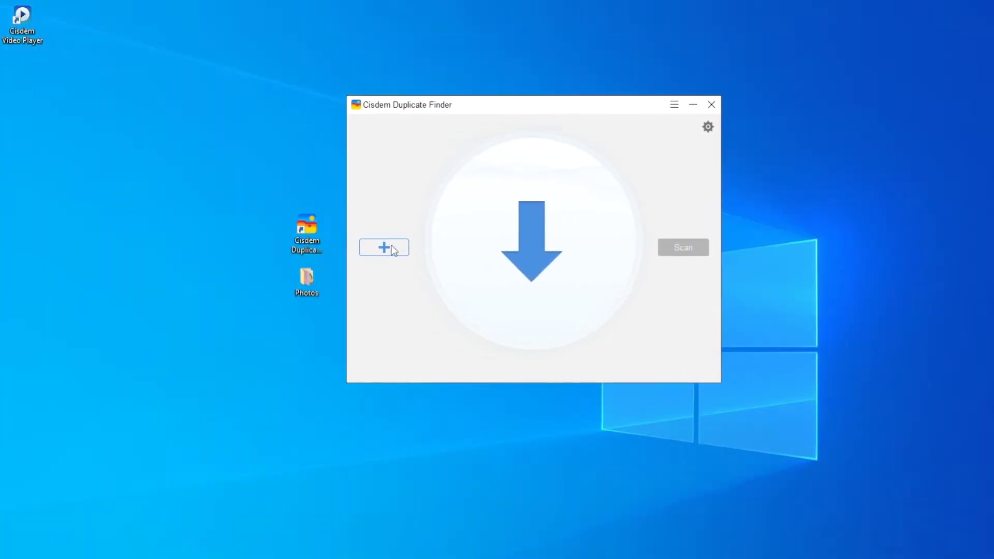
{"action": "left_click", "coordinate": [311, 288]}
{"action": "left_click_drag", "start_coordinate": [311, 287], "coordinate": [536, 234]}
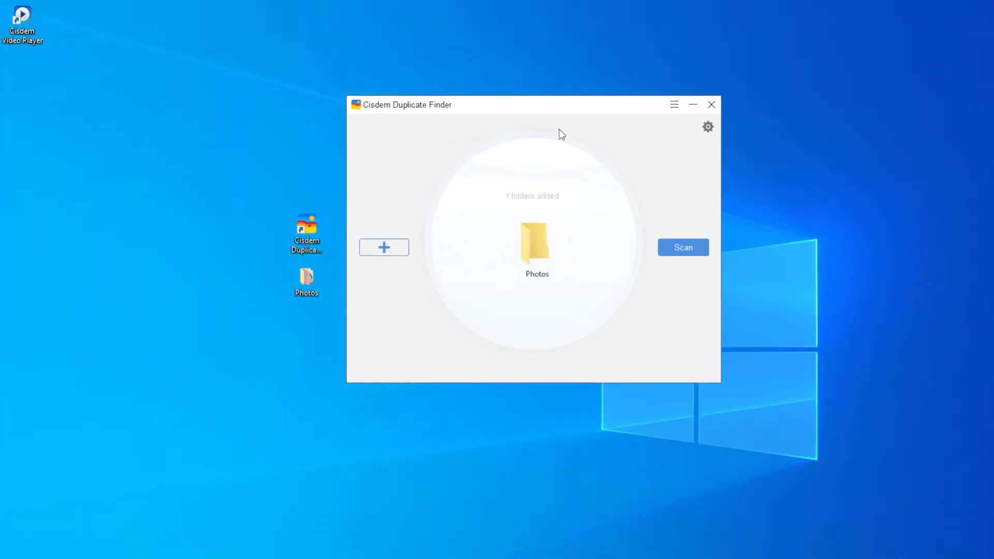
{"action": "left_click_drag", "start_coordinate": [547, 105], "coordinate": [471, 103]}
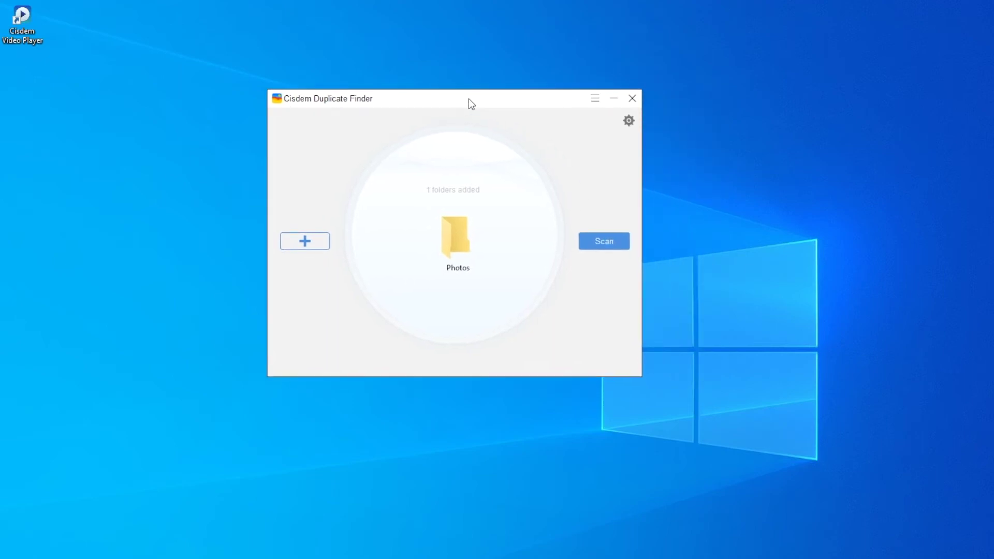
Step: Scan the Photos folder until results show 36 files, 52.64 MB selected
{"action": "left_click", "coordinate": [610, 249]}
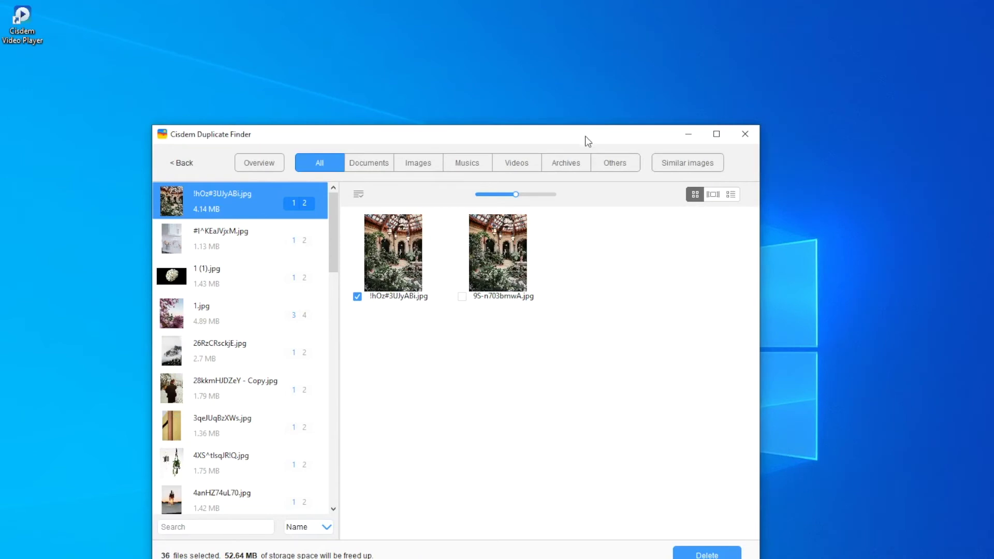
Step: Show only image duplicates sorted by Count, in the large preview view with file paths
{"action": "left_click_drag", "start_coordinate": [587, 141], "coordinate": [620, 73]}
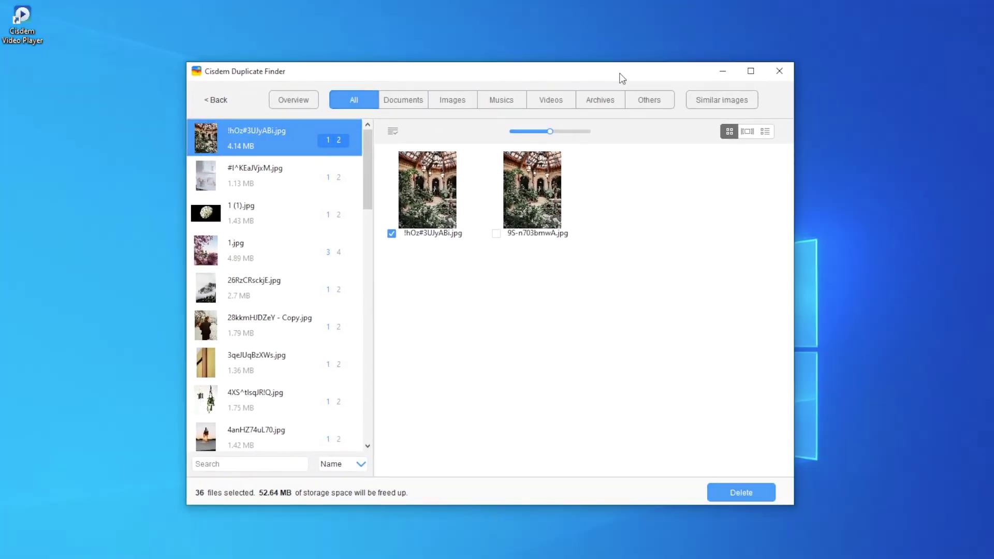
{"action": "left_click", "coordinate": [465, 104]}
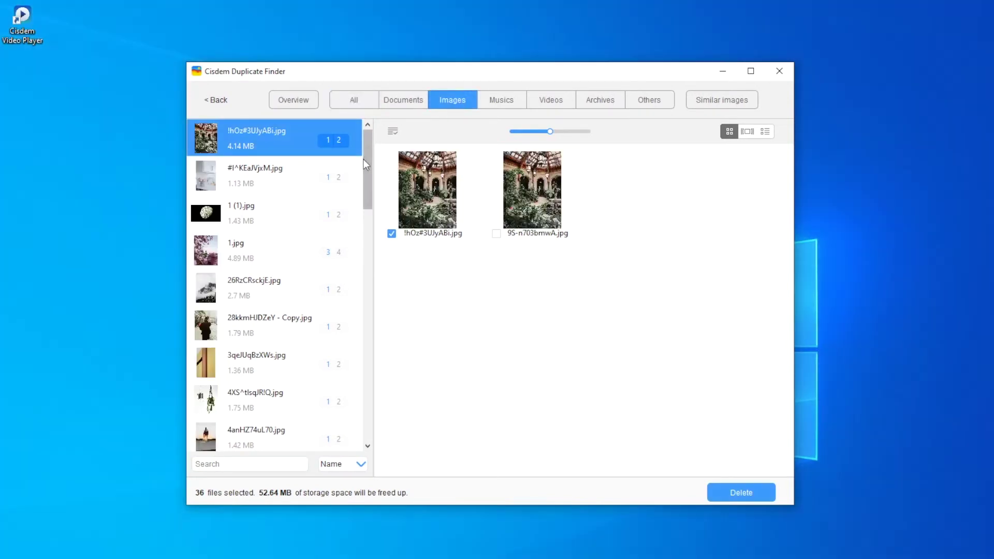
{"action": "left_click_drag", "start_coordinate": [369, 144], "coordinate": [371, 124]}
{"action": "left_click", "coordinate": [352, 466]}
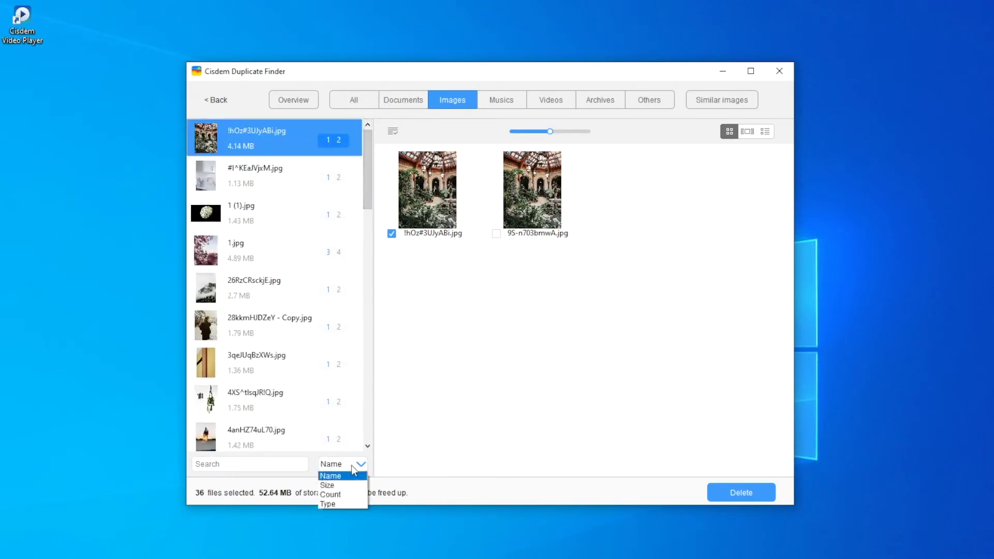
{"action": "left_click", "coordinate": [337, 494]}
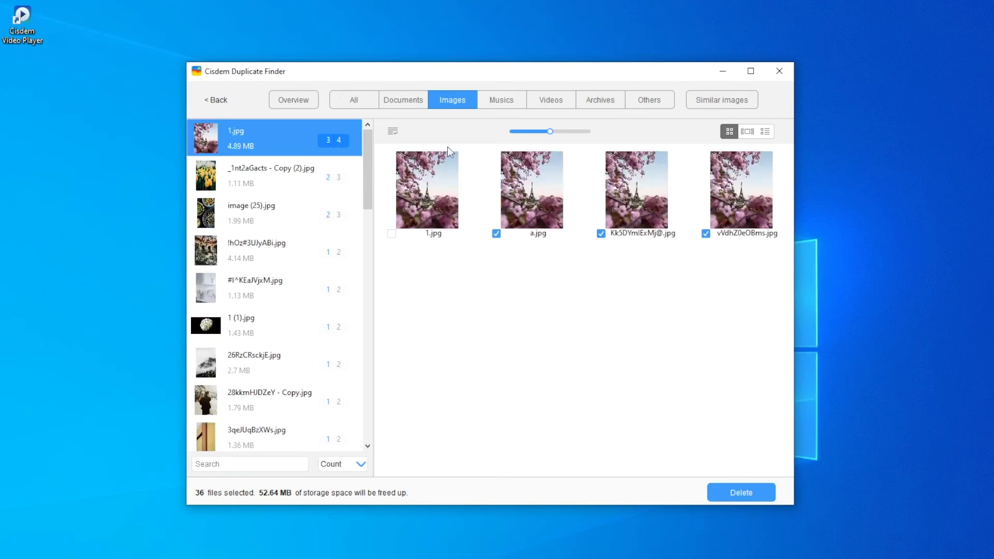
{"action": "left_click", "coordinate": [749, 131]}
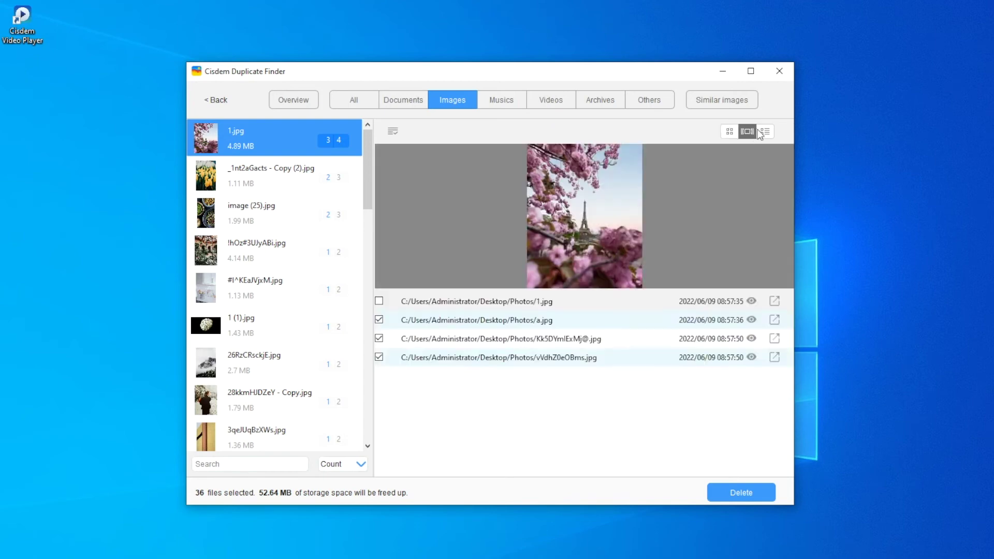
Step: Switch to the thumbnail grid view with enlarged thumbnails, after trying the detail view
{"action": "left_click", "coordinate": [765, 133]}
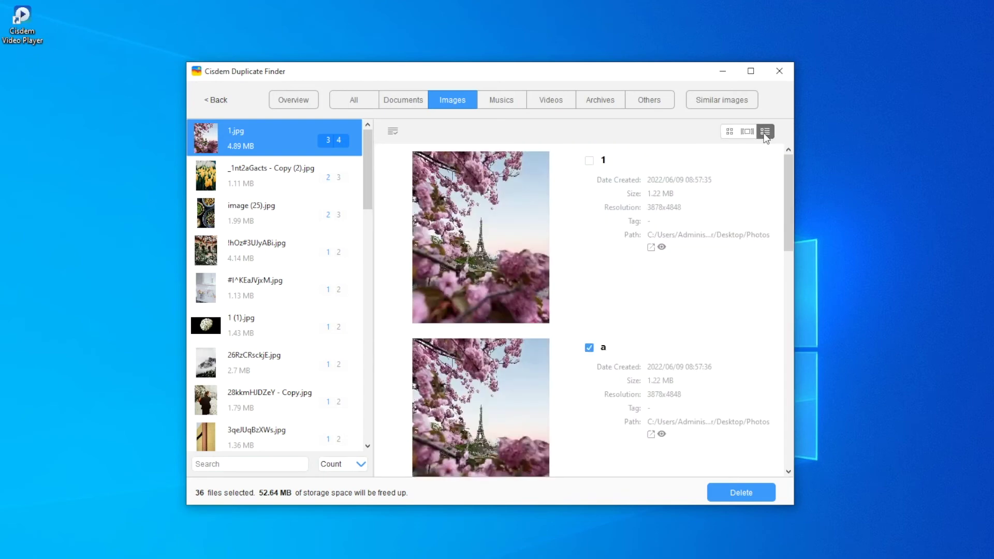
{"action": "left_click", "coordinate": [729, 132]}
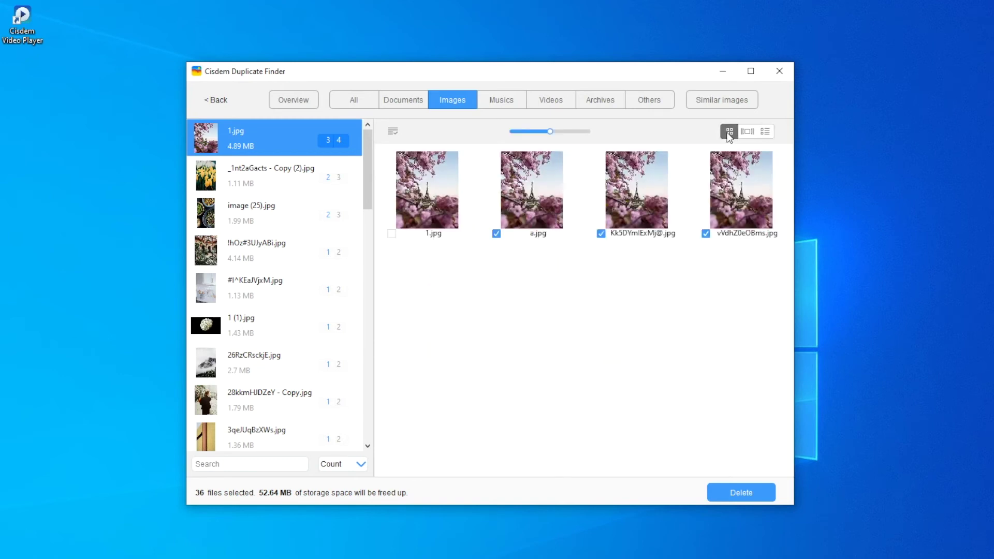
{"action": "left_click_drag", "start_coordinate": [551, 132], "coordinate": [573, 133]}
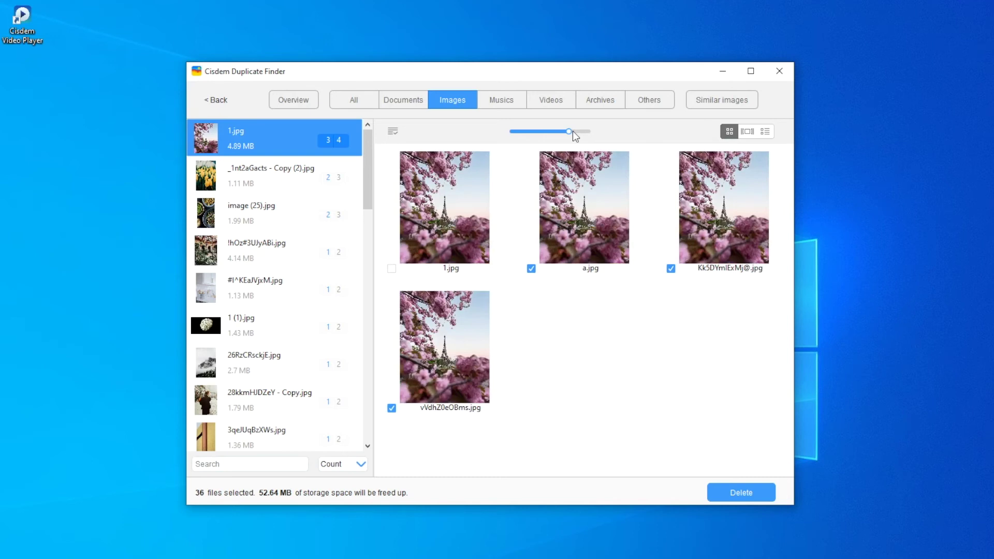
Step: Browse the tulip and food groups, then return to the 1.jpg cherry blossom group
{"action": "left_click", "coordinate": [287, 176]}
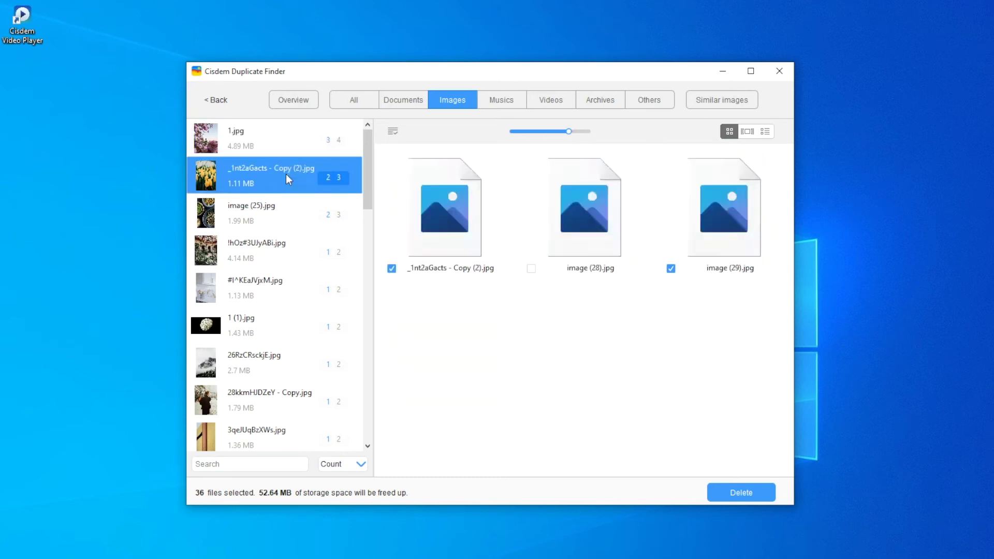
{"action": "left_click", "coordinate": [285, 208]}
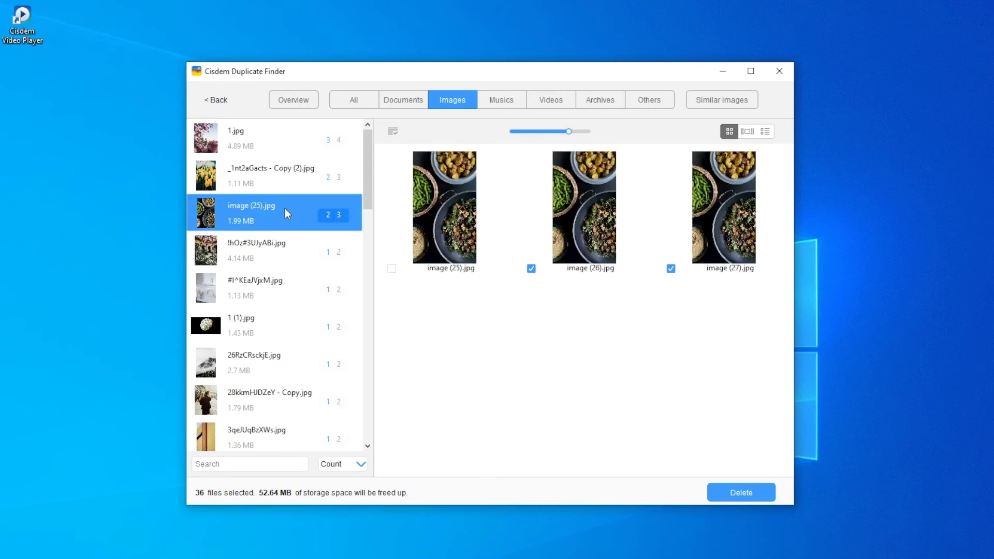
{"action": "left_click", "coordinate": [289, 136]}
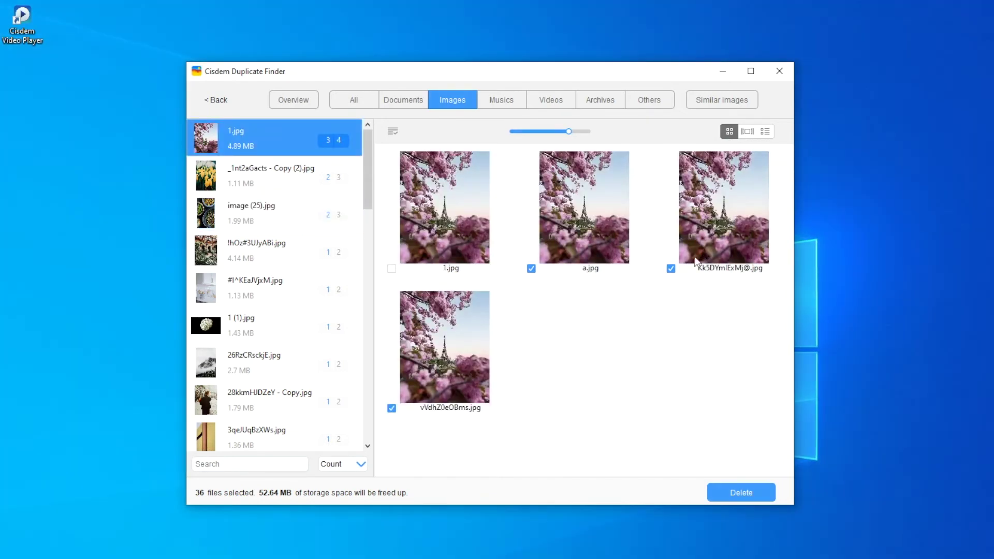
Step: Open the tulip group and toggle image (29).jpg off and on, keeping it marked
{"action": "left_click", "coordinate": [285, 177]}
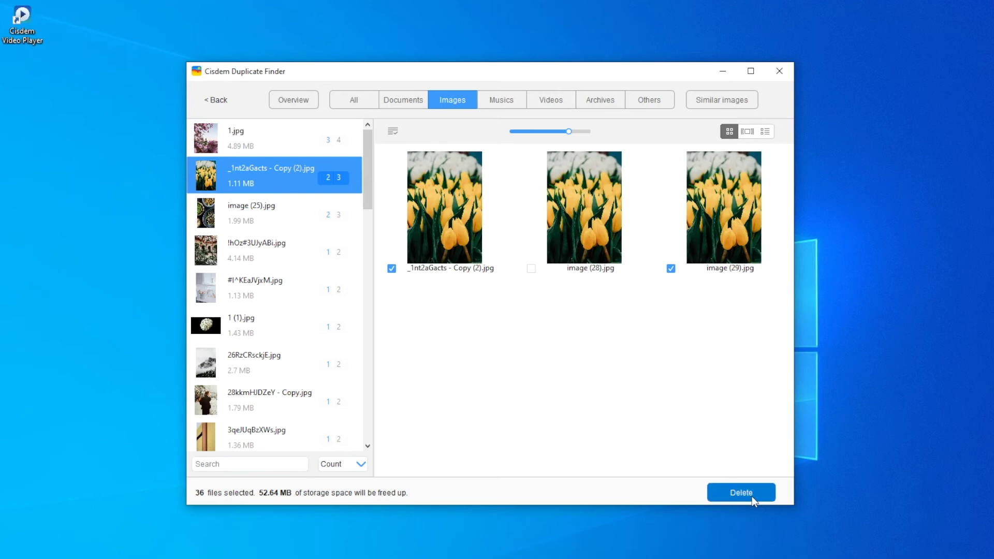
{"action": "left_click", "coordinate": [670, 268]}
{"action": "left_click", "coordinate": [671, 268]}
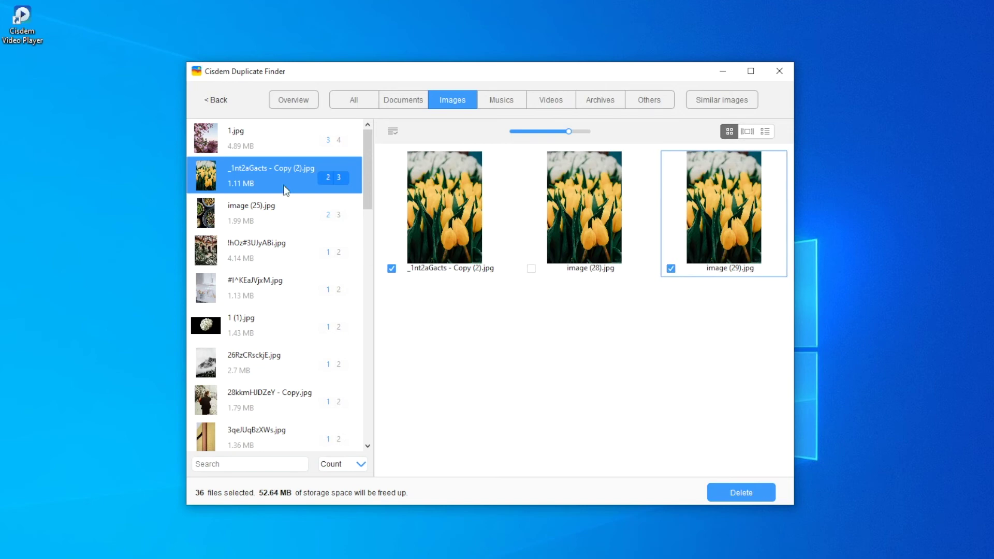
Step: Select all groups, dismiss the selection rules, view the 1.jpg group, then show Similar images
{"action": "key", "text": "ctrl+a"}
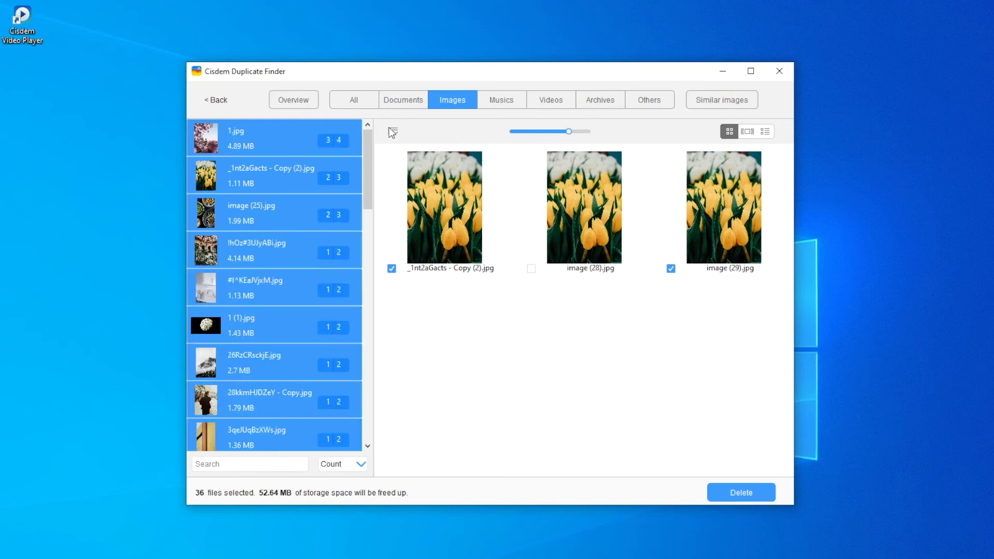
{"action": "left_click", "coordinate": [392, 133]}
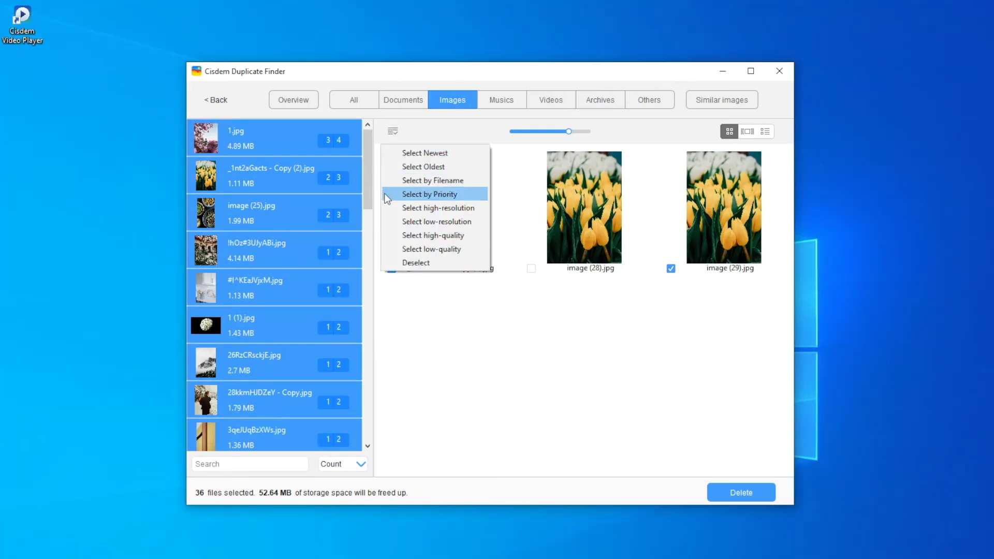
{"action": "left_click", "coordinate": [393, 304]}
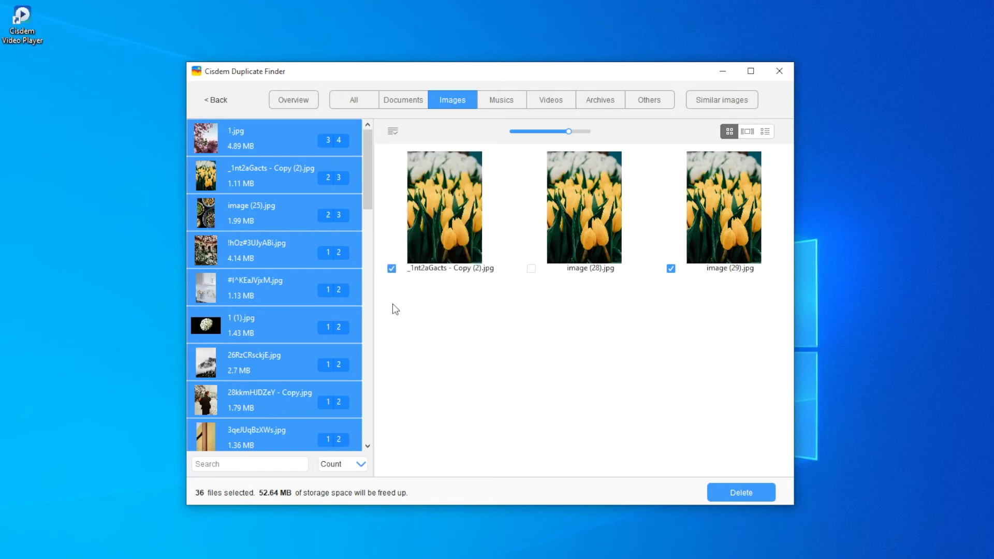
{"action": "left_click", "coordinate": [278, 141]}
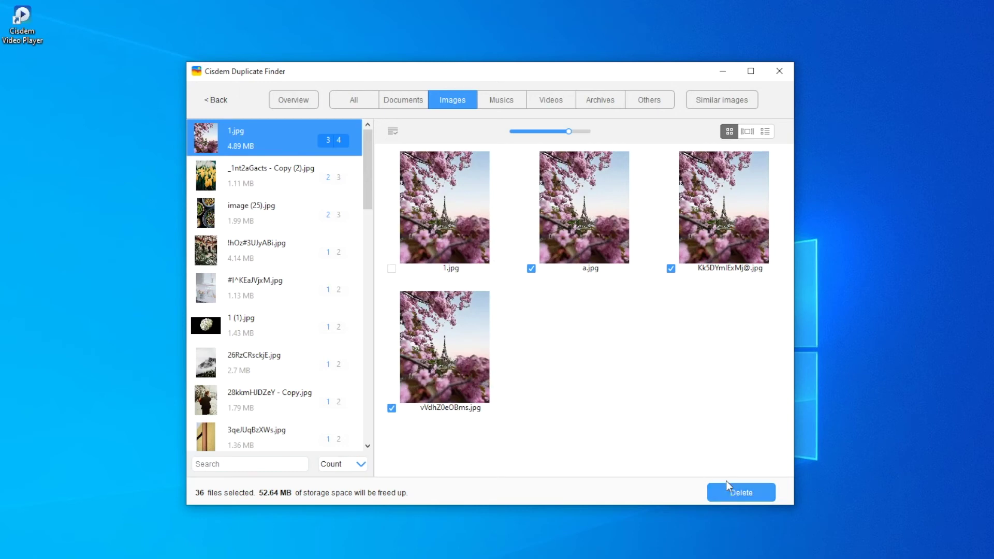
{"action": "left_click", "coordinate": [725, 100]}
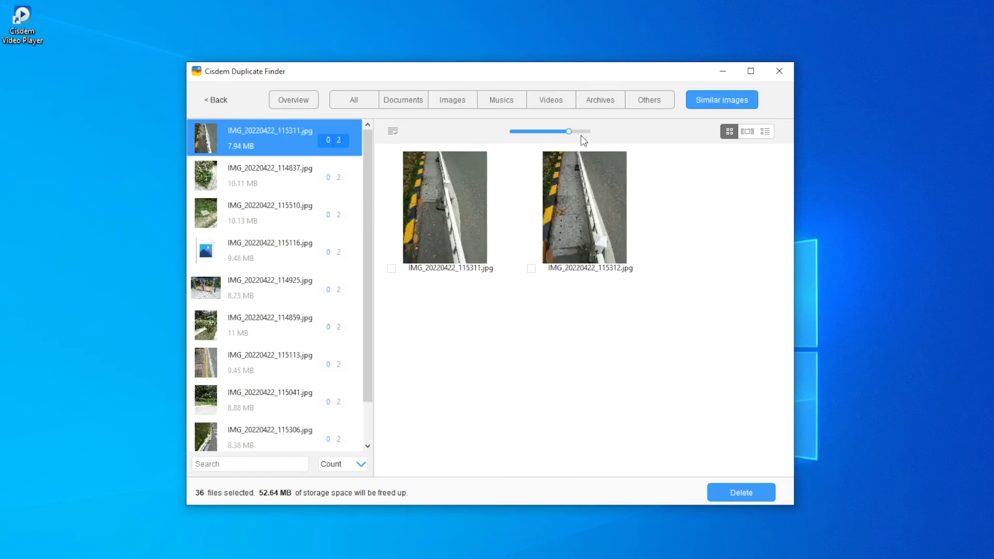
Step: Enlarge the similar-image previews, view the flower bush pair, then the xfJAxJMsn7s.jpg waterfall pair
{"action": "left_click_drag", "start_coordinate": [569, 131], "coordinate": [581, 133]}
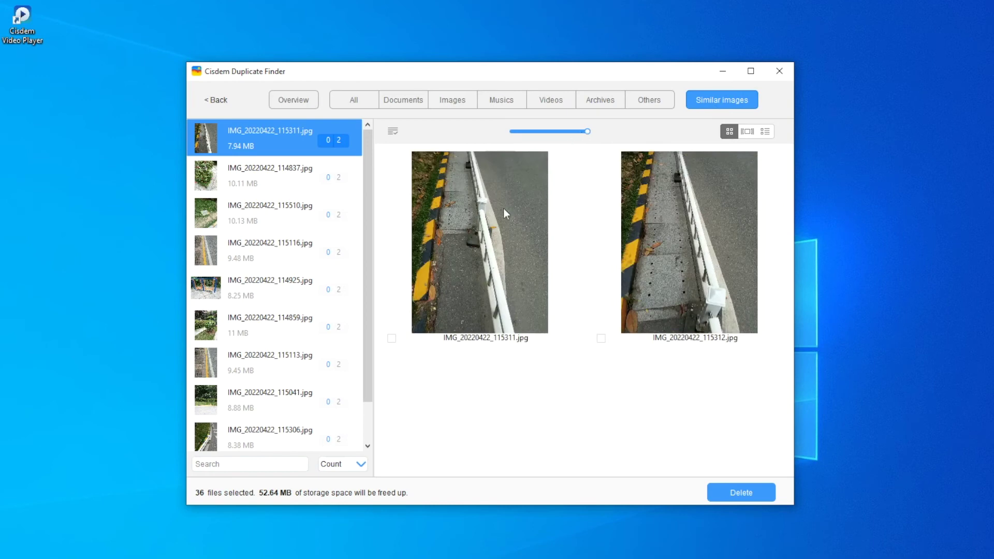
{"action": "left_click", "coordinate": [273, 174]}
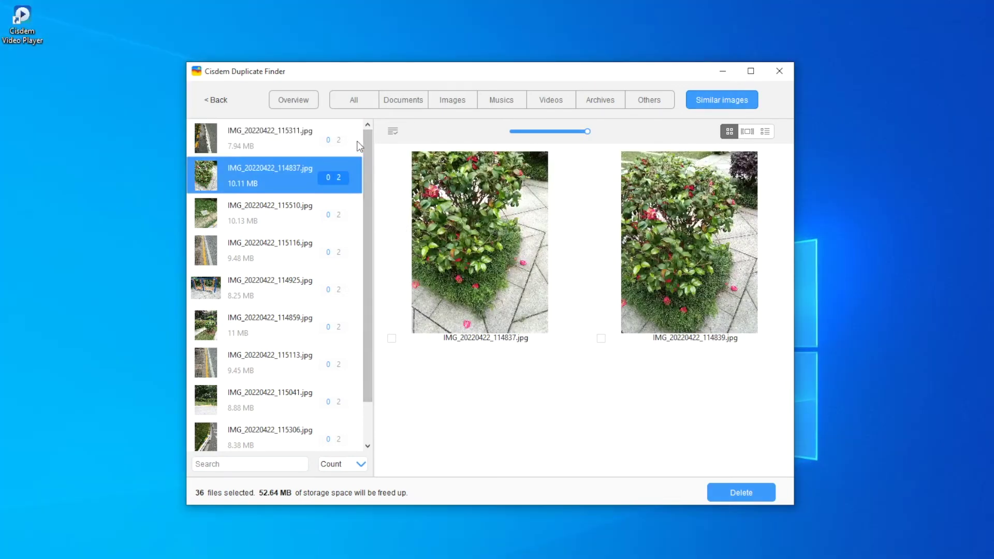
{"action": "left_click_drag", "start_coordinate": [369, 135], "coordinate": [373, 215]}
{"action": "left_click", "coordinate": [259, 439]}
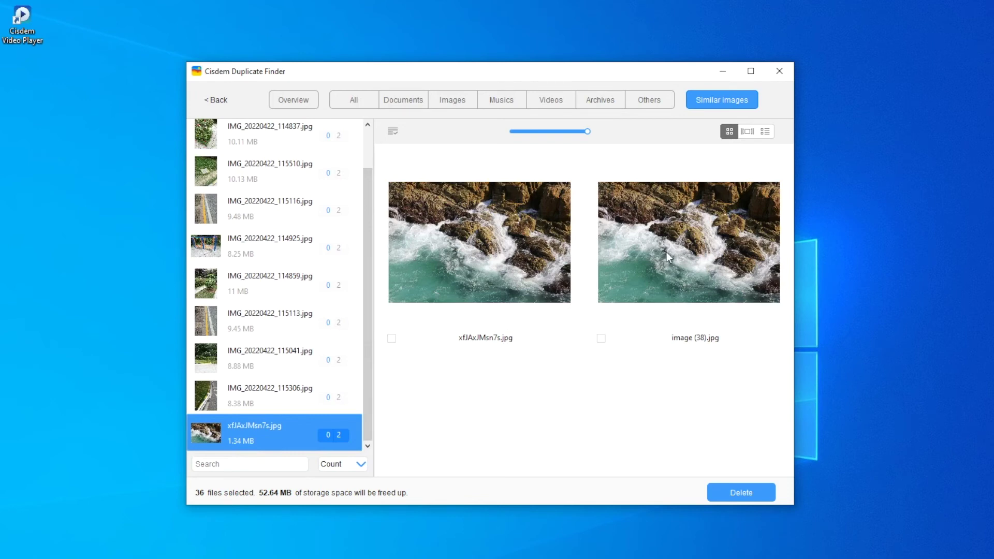
Step: In detail view, mark xfJAxJMsn7s and IMG_20220422_115305 for deletion, totalling 38 files (57.41 MB)
{"action": "left_click", "coordinate": [766, 132]}
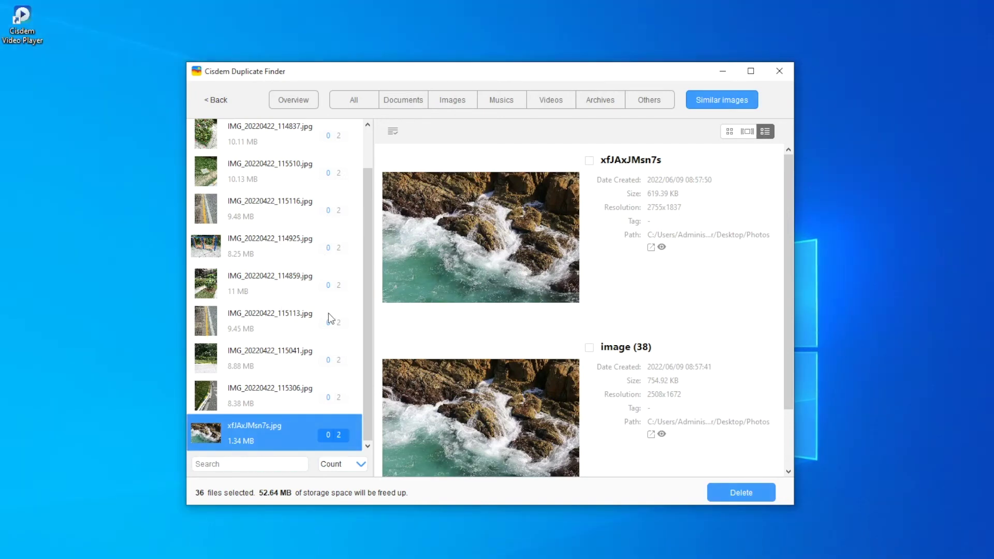
{"action": "left_click", "coordinate": [590, 161]}
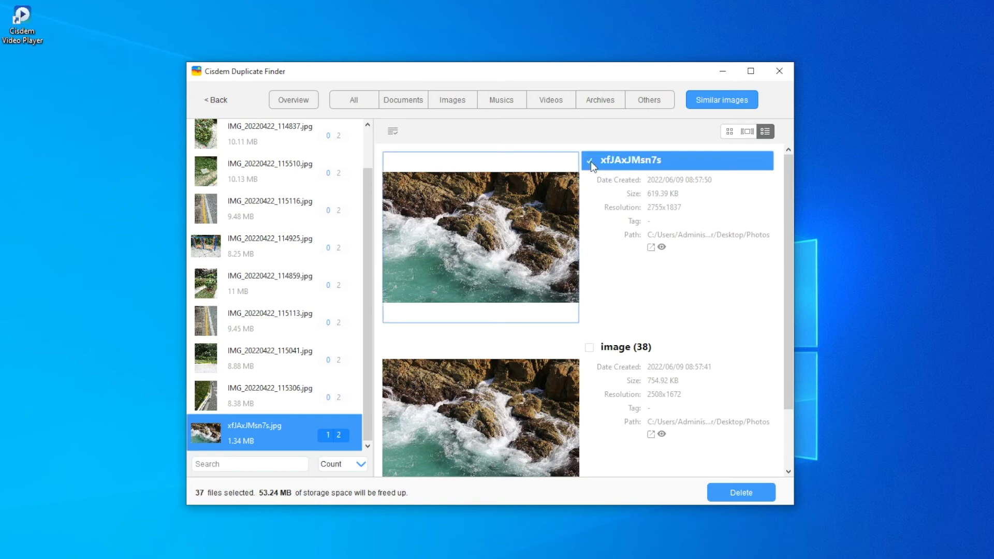
{"action": "left_click", "coordinate": [285, 387]}
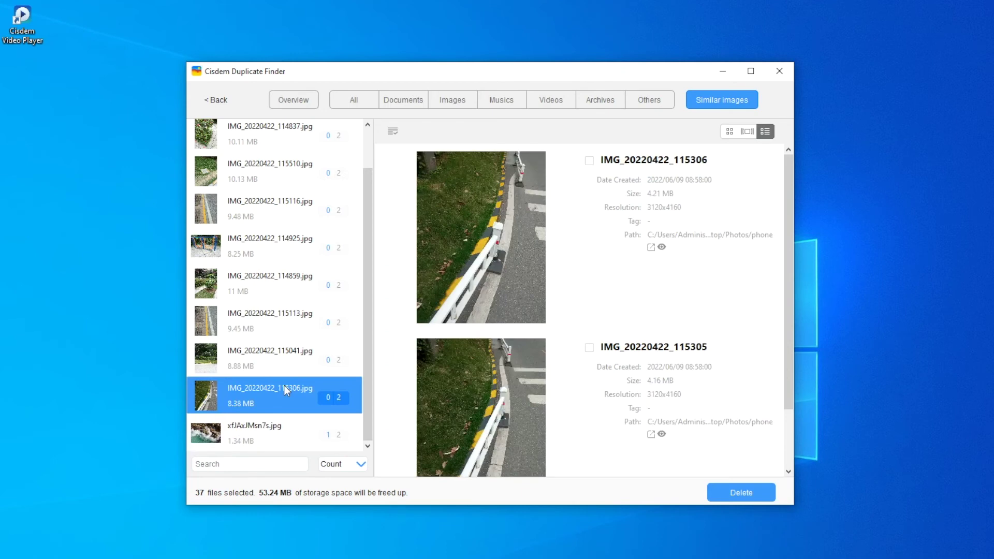
{"action": "left_click", "coordinate": [589, 348]}
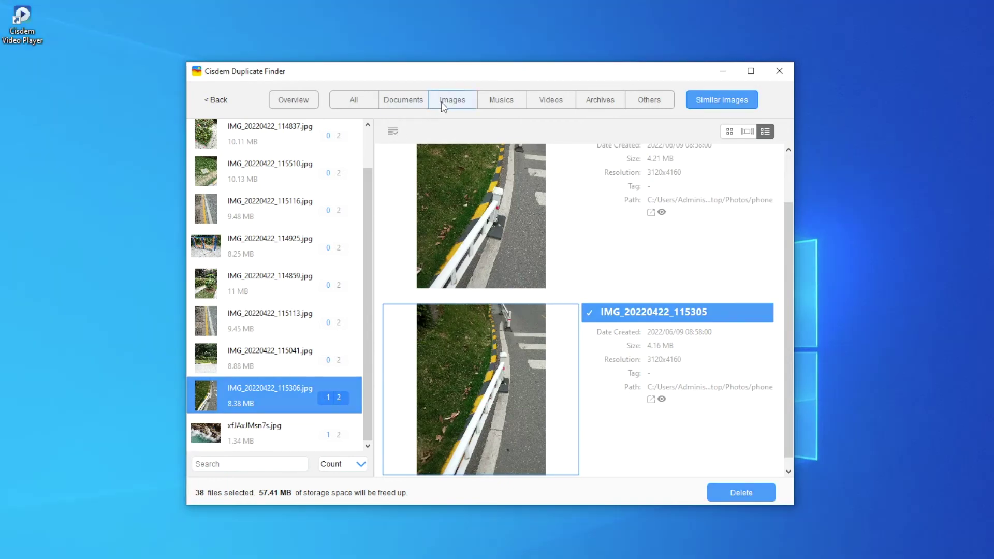
{"action": "left_click", "coordinate": [441, 102]}
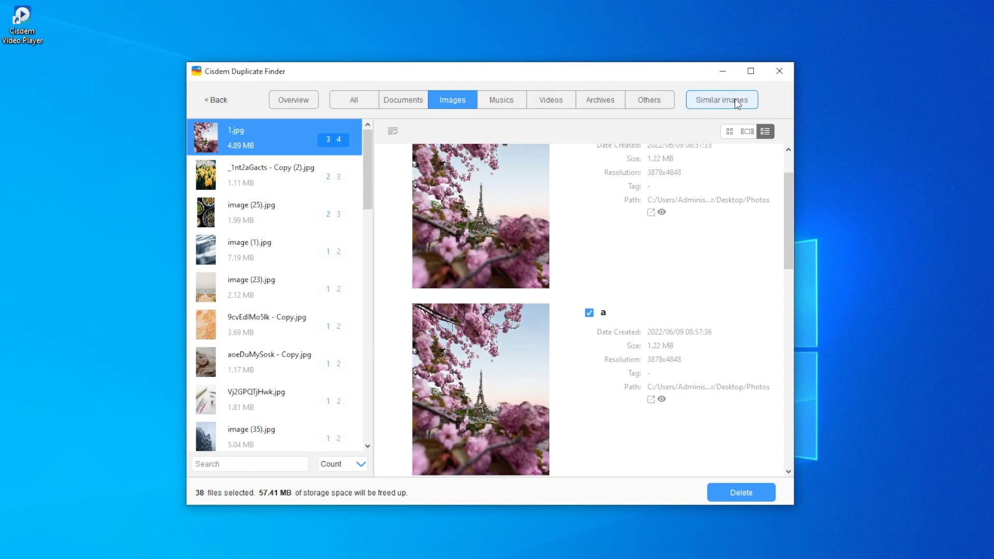
Step: Delete the 38 selected files to the Recycle Bin and return to a fresh new-scan screen
{"action": "left_click", "coordinate": [749, 495]}
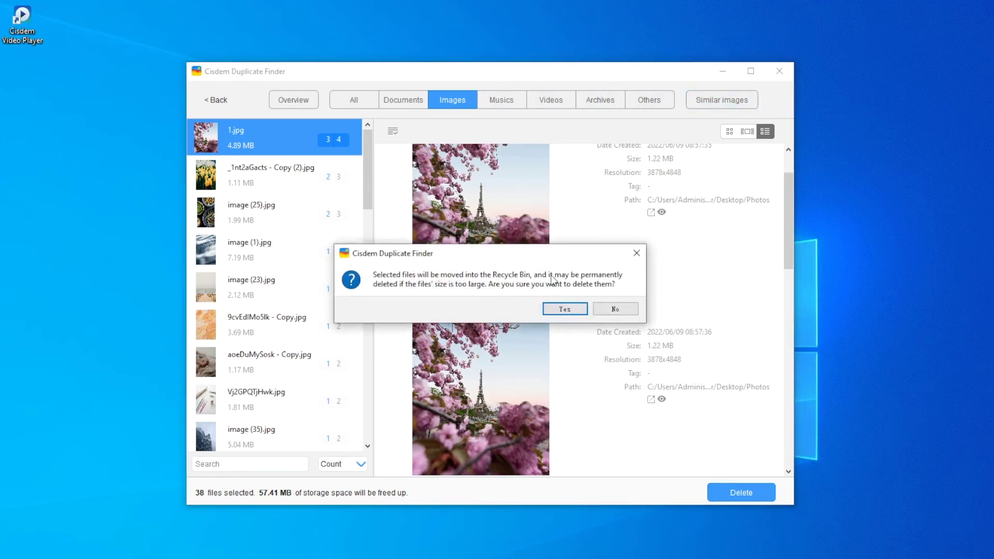
{"action": "left_click", "coordinate": [560, 310]}
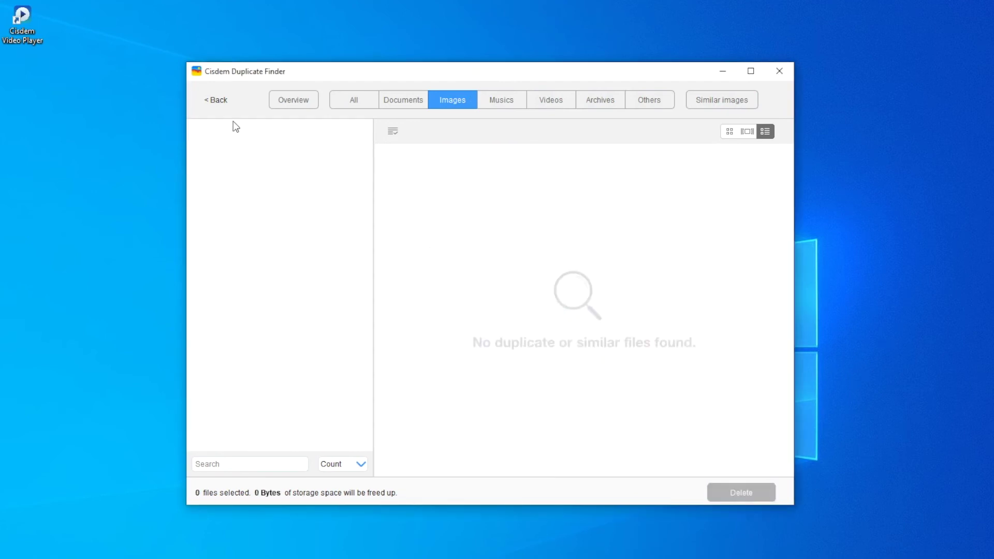
{"action": "left_click", "coordinate": [207, 99]}
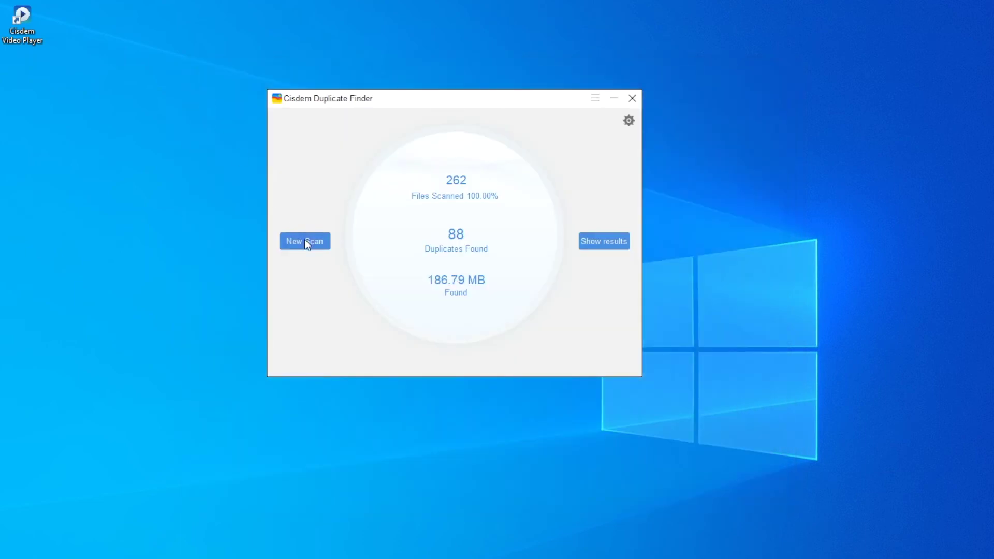
{"action": "left_click", "coordinate": [305, 240]}
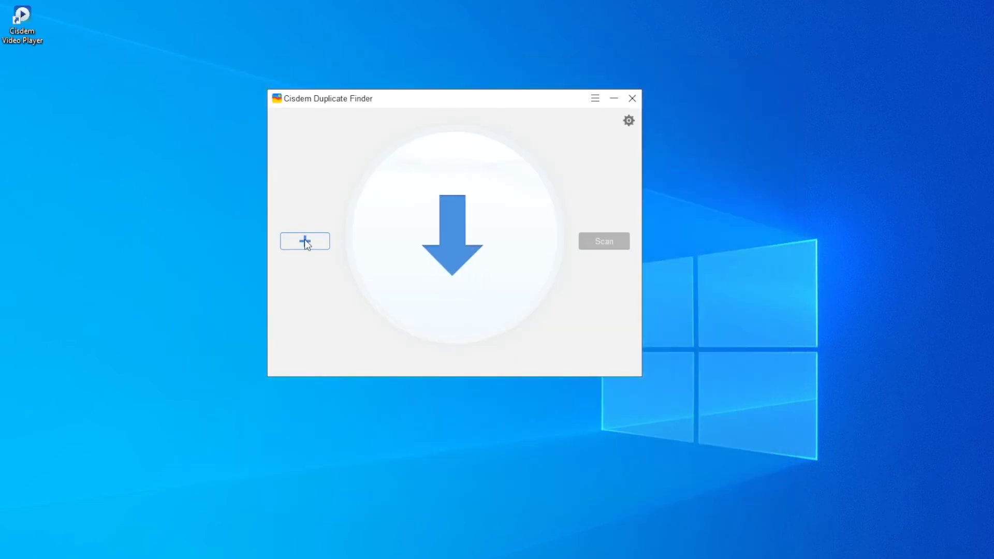
Step: In Settings, keep system hidden folders and files ignored, then review the Duplicate files and Similar images tabs
{"action": "left_click", "coordinate": [628, 121]}
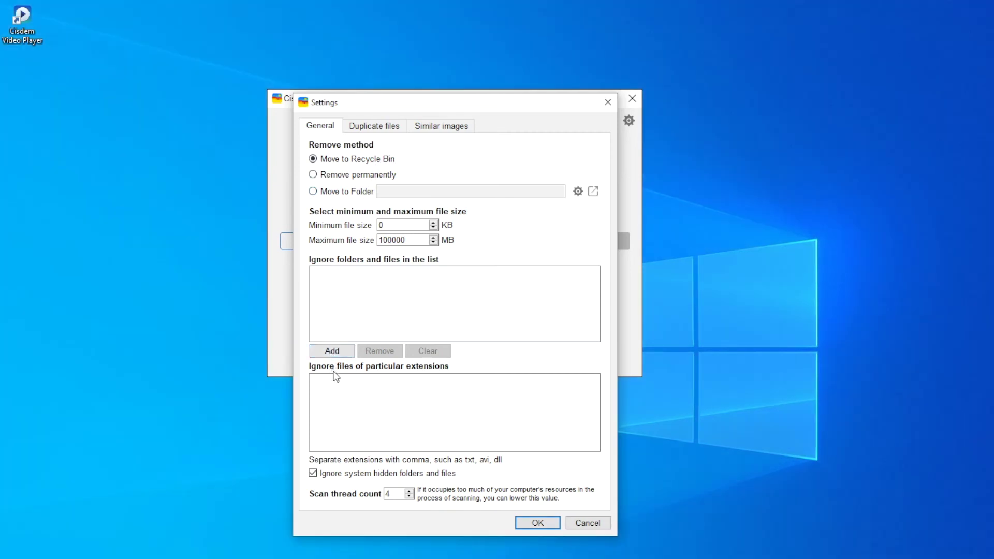
{"action": "left_click", "coordinate": [313, 474]}
{"action": "left_click", "coordinate": [313, 474]}
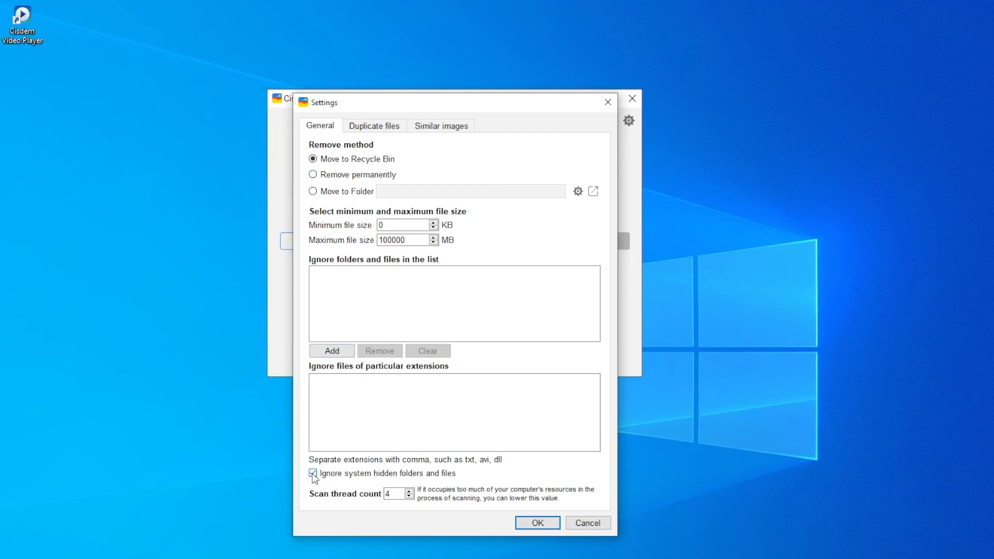
{"action": "left_click", "coordinate": [392, 126]}
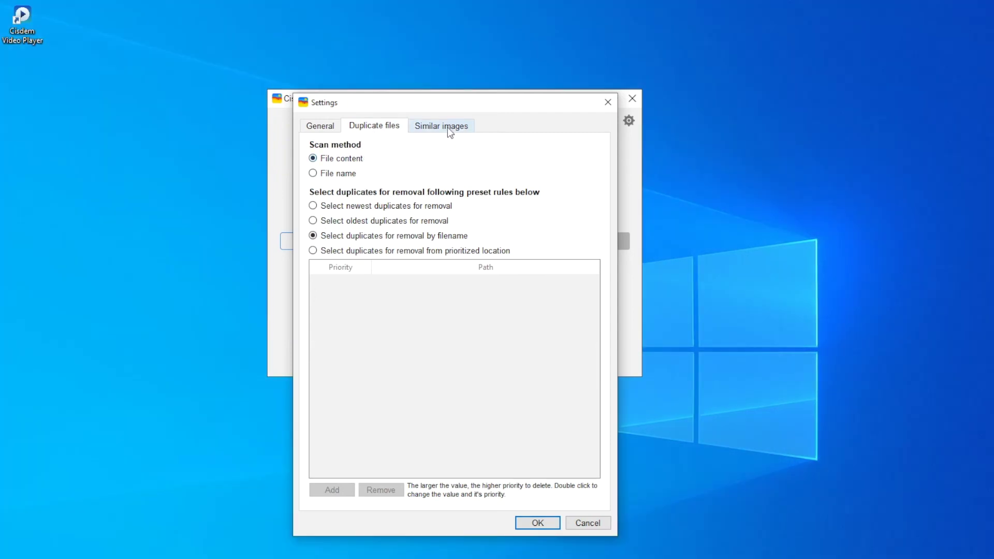
{"action": "left_click", "coordinate": [447, 127]}
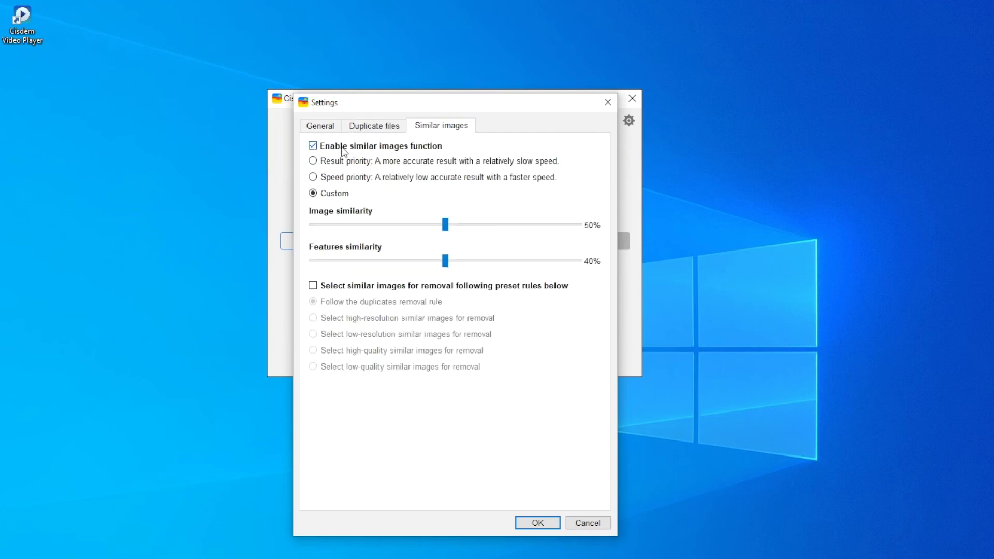
Step: Keep similar image detection enabled and use Custom thresholds of 62% image and 45% features similarity
{"action": "left_click", "coordinate": [313, 146]}
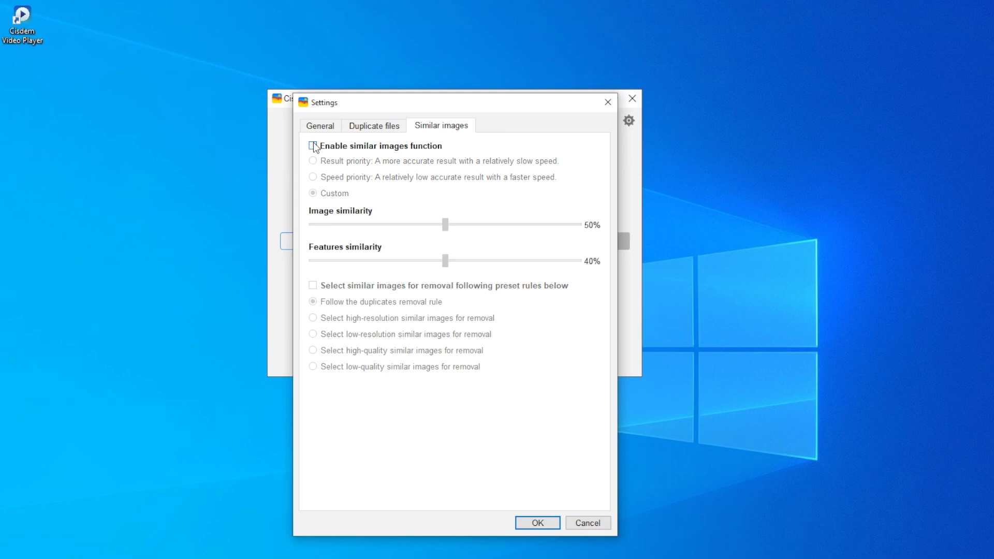
{"action": "left_click", "coordinate": [314, 146]}
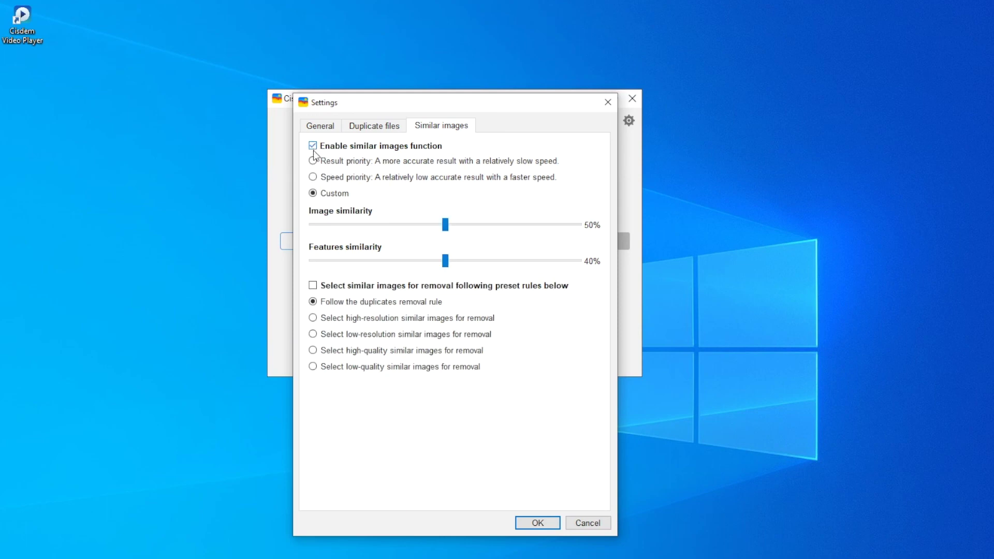
{"action": "left_click", "coordinate": [313, 161]}
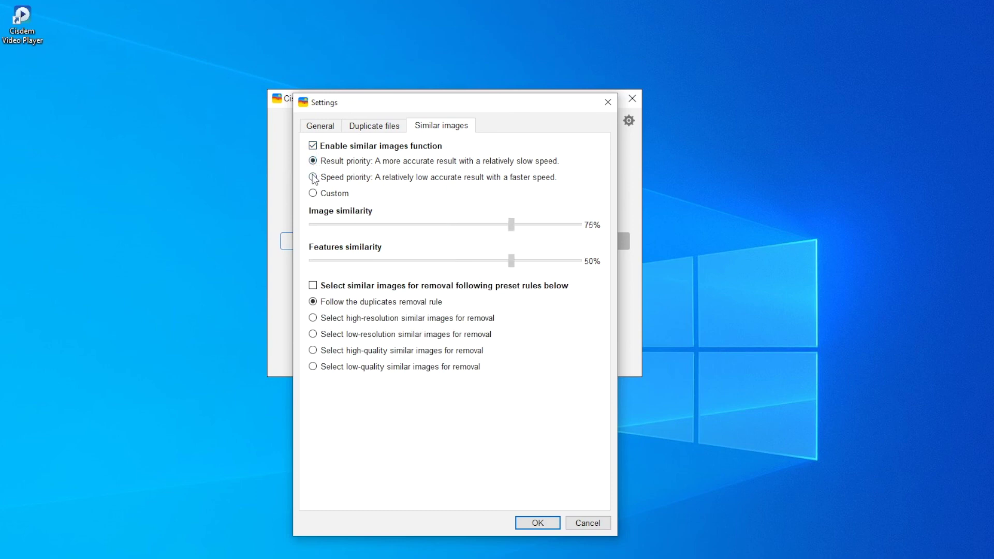
{"action": "left_click", "coordinate": [313, 177]}
{"action": "left_click", "coordinate": [314, 194]}
{"action": "left_click_drag", "start_coordinate": [511, 225], "coordinate": [477, 225]}
{"action": "left_click_drag", "start_coordinate": [512, 261], "coordinate": [480, 262]}
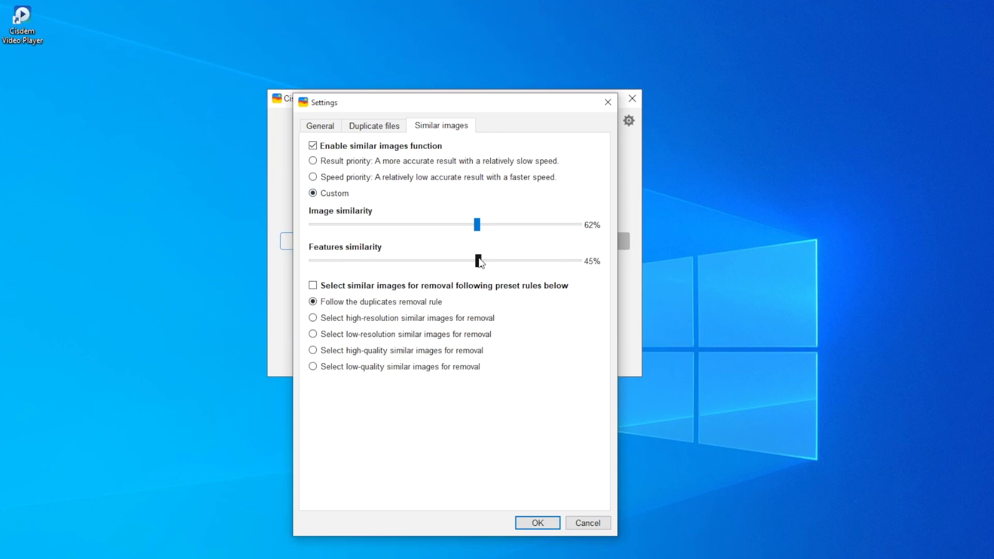